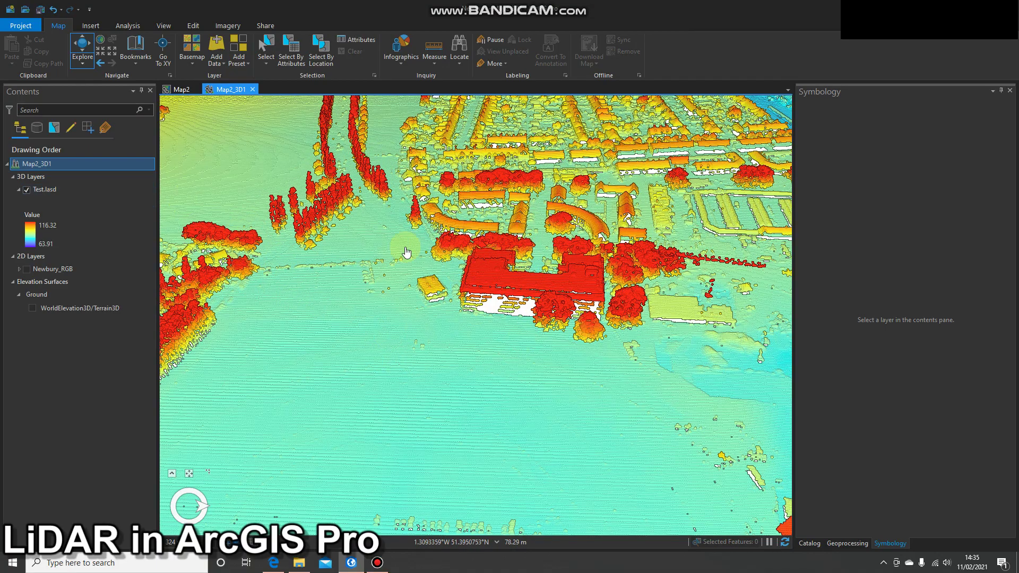
Step: Orbit the scene, select Test.lasd and open its Symbology type list on the Appearance tab
{"action": "left_click_drag", "start_coordinate": [492, 322], "coordinate": [297, 312]}
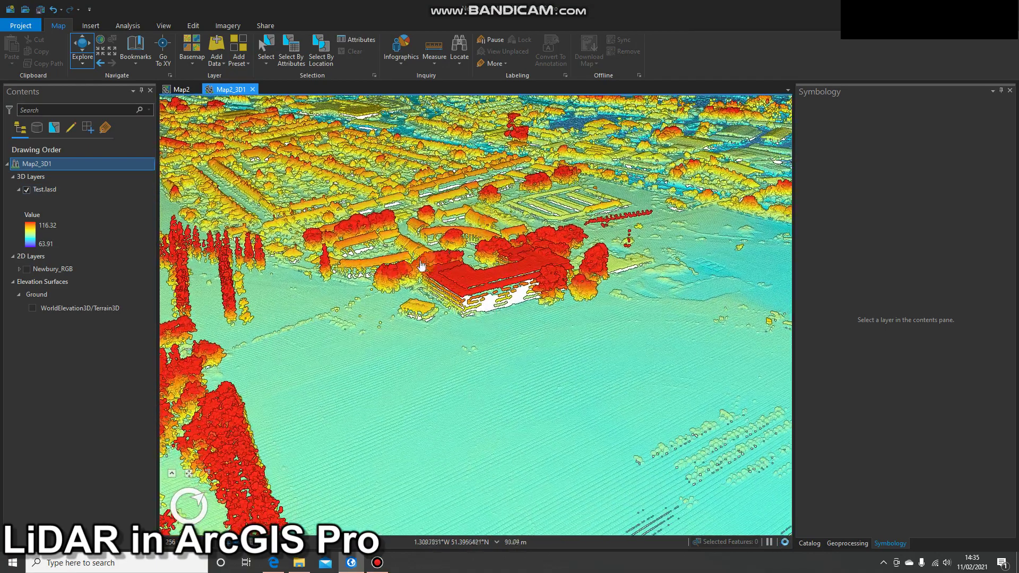
{"action": "left_click", "coordinate": [45, 190]}
{"action": "left_click", "coordinate": [309, 26]}
{"action": "left_click", "coordinate": [243, 58]}
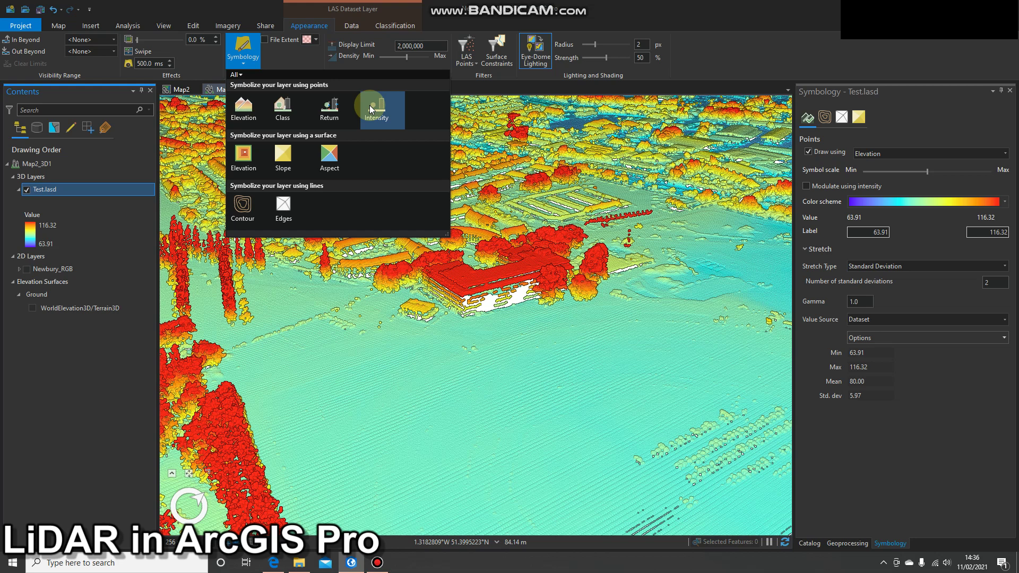
Step: Hide Test.lasd and turn on Newbury_RGB imagery and the WorldElevation3D/Terrain3D ground
{"action": "left_click", "coordinate": [45, 193]}
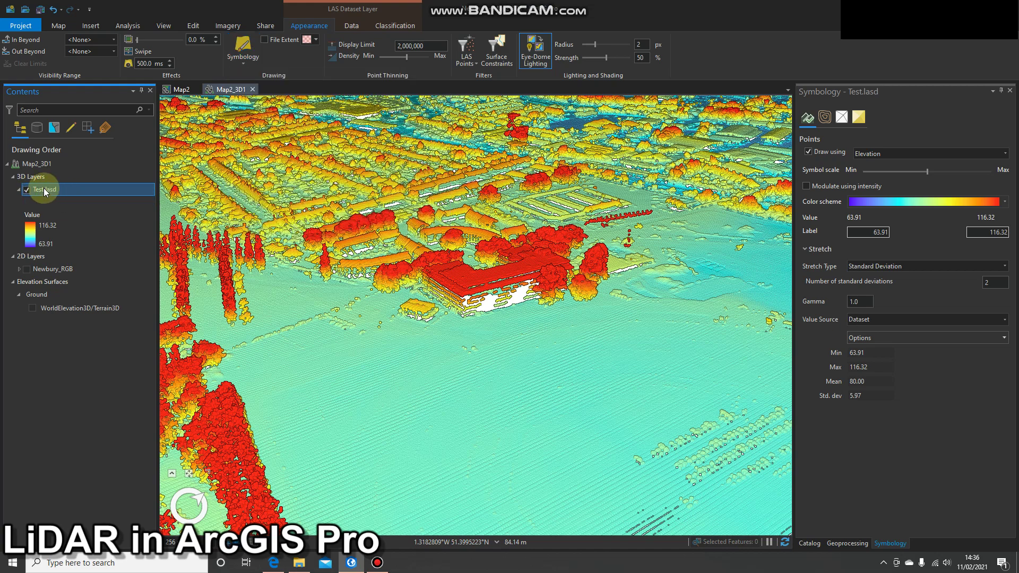
{"action": "left_click", "coordinate": [27, 189]}
{"action": "left_click", "coordinate": [27, 269]}
{"action": "left_click", "coordinate": [32, 297]}
{"action": "left_click", "coordinate": [32, 306]}
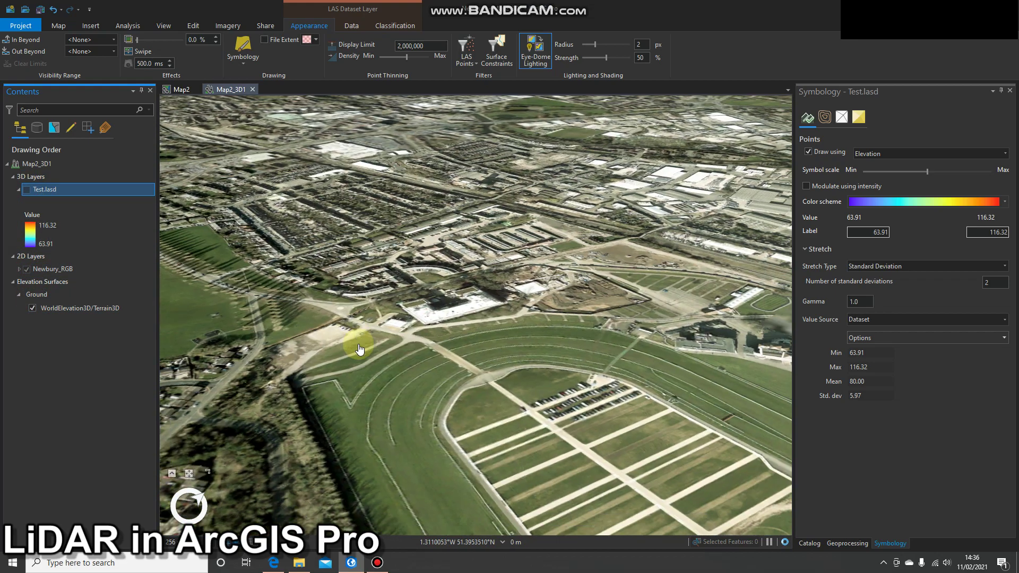
Step: Pan over the town, confirm the Imagery basemap, and show Test.lasd again
{"action": "mouse_move", "coordinate": [359, 349]}
{"action": "left_mouse_down"}
{"action": "mouse_move", "coordinate": [421, 304]}
{"action": "mouse_move", "coordinate": [432, 306]}
{"action": "mouse_move", "coordinate": [432, 342]}
{"action": "mouse_move", "coordinate": [463, 365]}
{"action": "mouse_move", "coordinate": [392, 319]}
{"action": "mouse_move", "coordinate": [405, 311]}
{"action": "mouse_move", "coordinate": [451, 345]}
{"action": "mouse_move", "coordinate": [467, 329]}
{"action": "mouse_move", "coordinate": [392, 375]}
{"action": "mouse_move", "coordinate": [484, 359]}
{"action": "mouse_move", "coordinate": [409, 329]}
{"action": "left_mouse_up"}
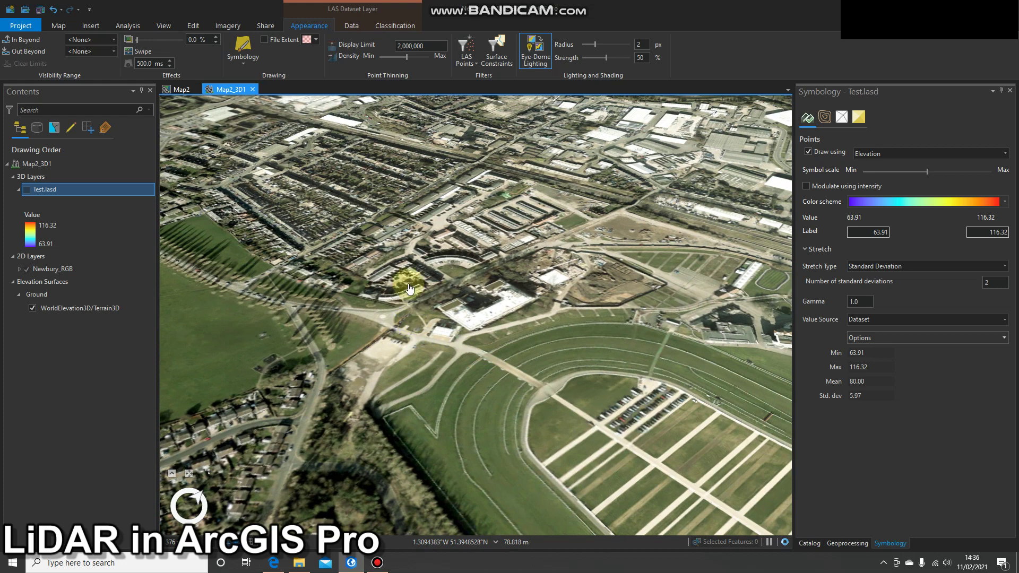
{"action": "left_click", "coordinate": [58, 26]}
{"action": "left_click", "coordinate": [187, 59]}
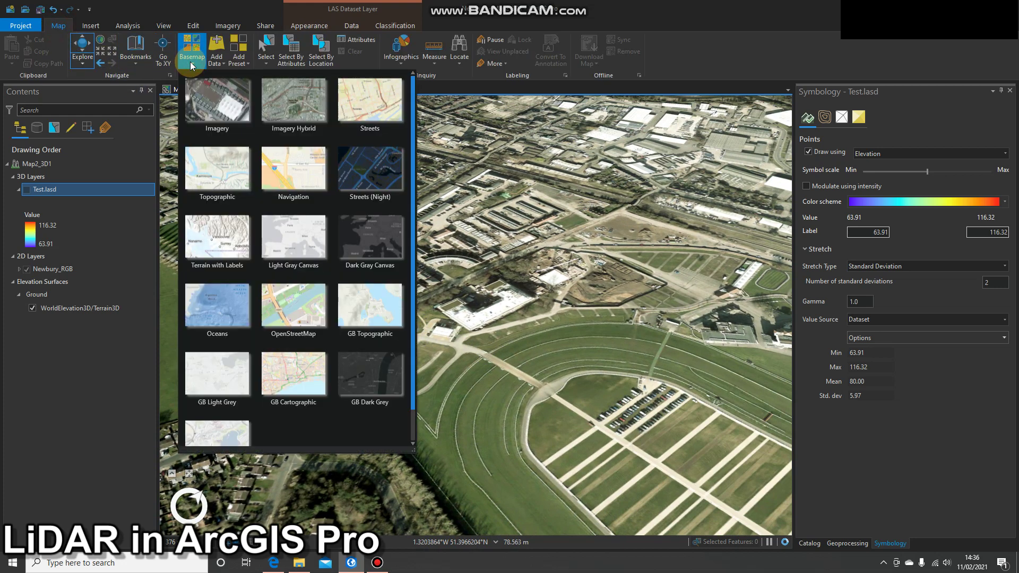
{"action": "left_click", "coordinate": [231, 105]}
{"action": "left_click", "coordinate": [26, 189]}
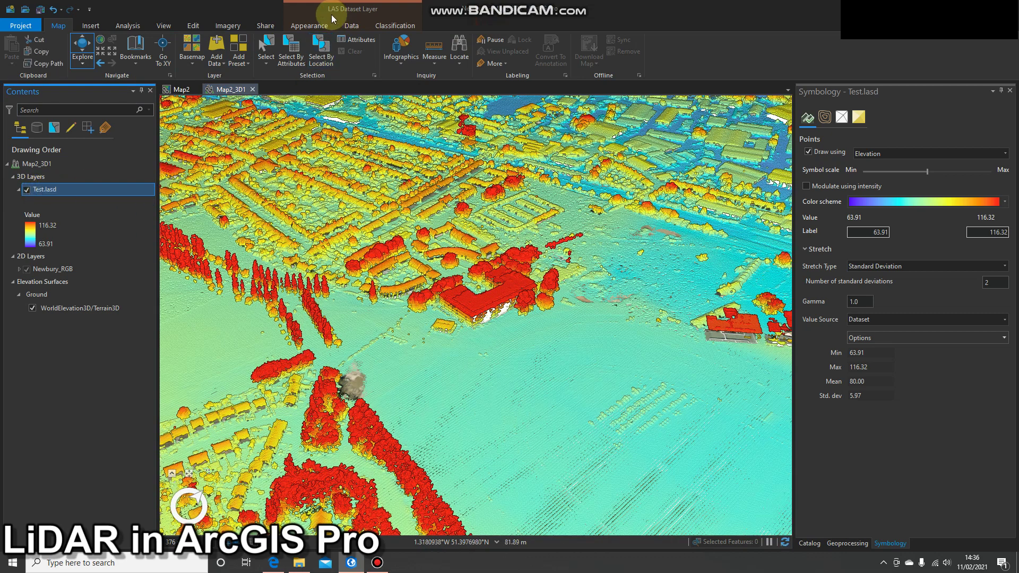
Step: Open the Colorize LAS tool from the Data tab's Export options
{"action": "left_click", "coordinate": [351, 24]}
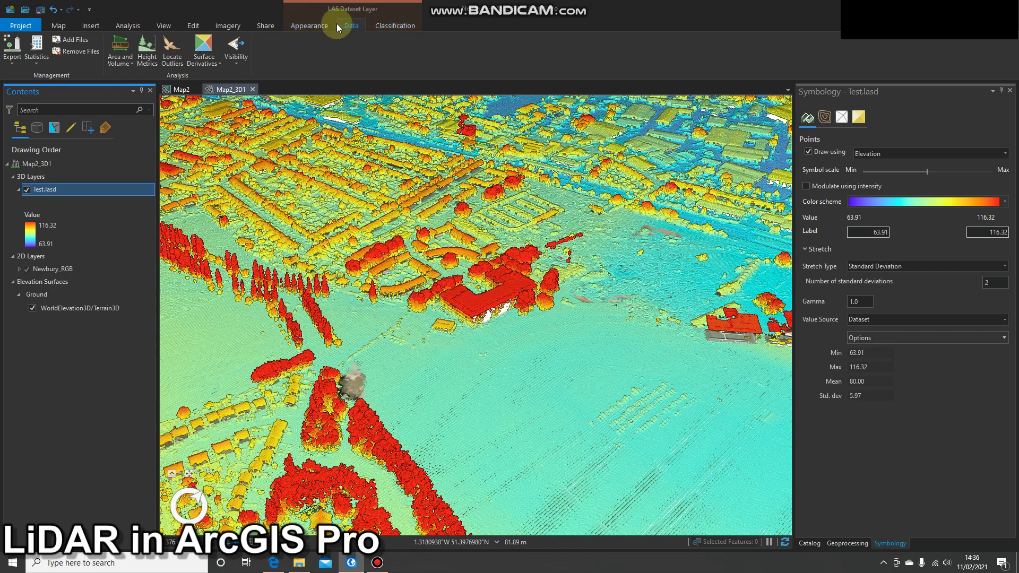
{"action": "left_click", "coordinate": [13, 60]}
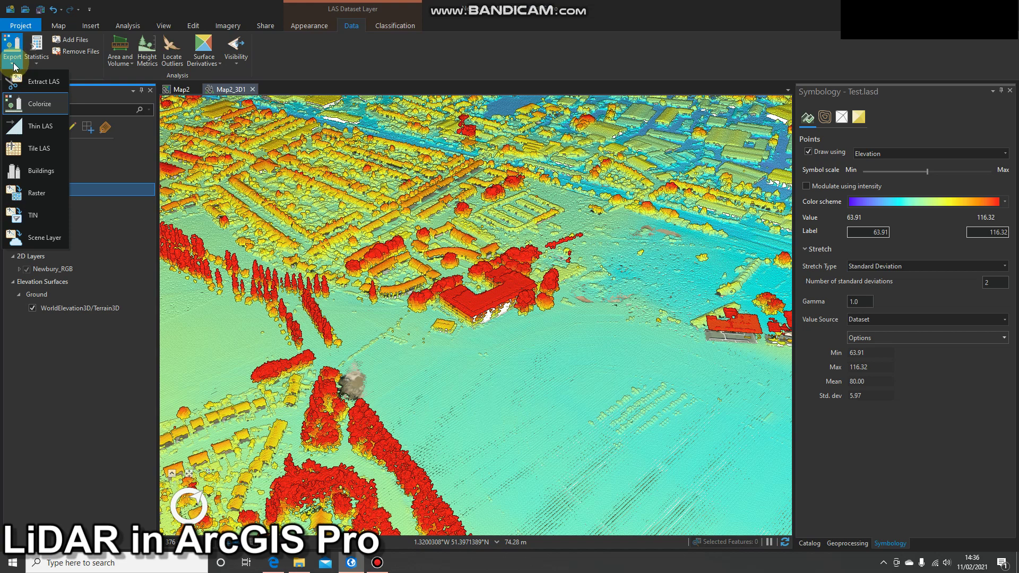
{"action": "left_click", "coordinate": [42, 103]}
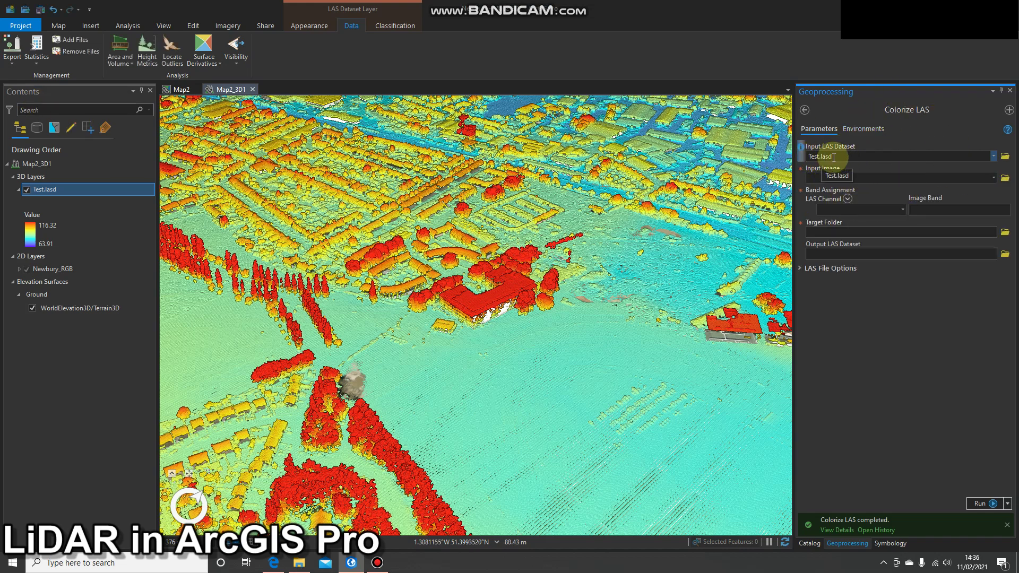
Step: Set Newbury_RGB as the input image, mapping Red, Green and Blue to Band_1–Band_3
{"action": "left_click", "coordinate": [994, 179]}
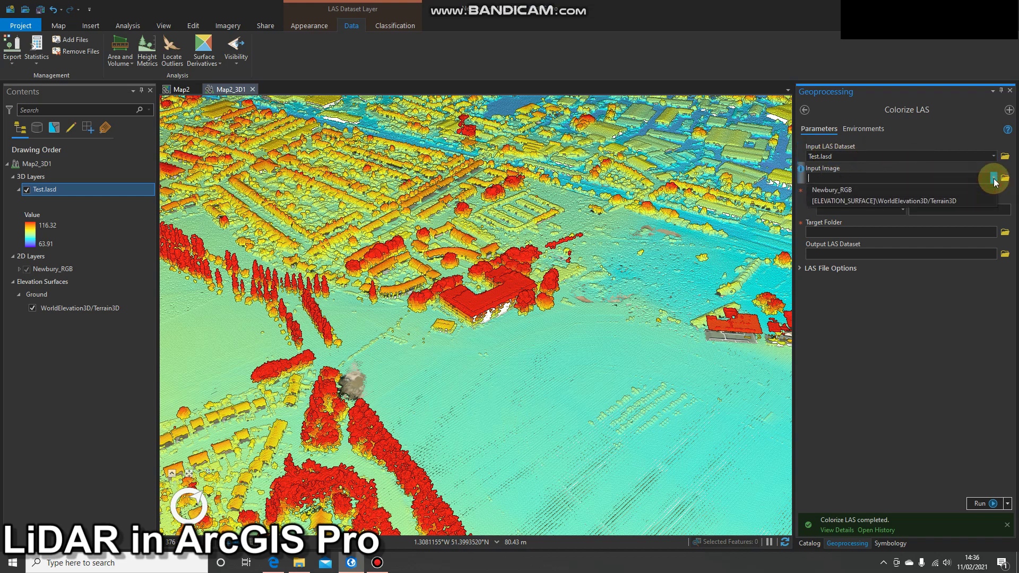
{"action": "left_click", "coordinate": [844, 191]}
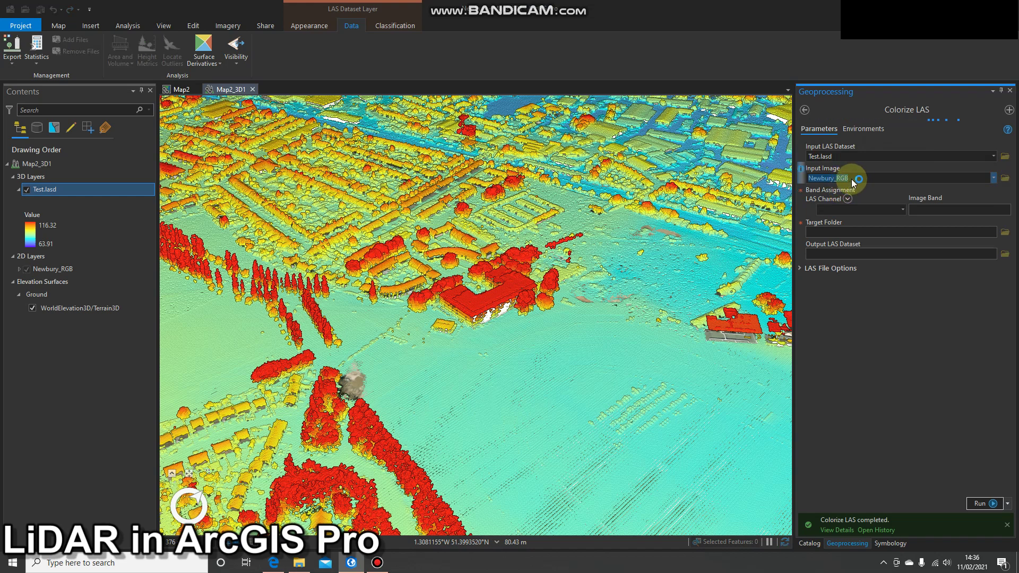
{"action": "left_click", "coordinate": [903, 210]}
{"action": "left_click", "coordinate": [903, 211]}
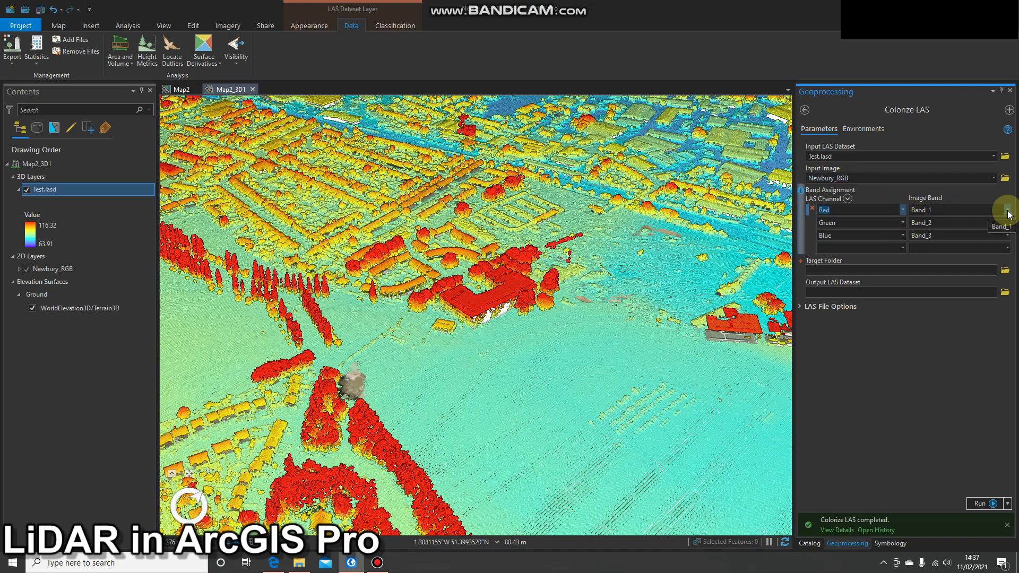
{"action": "left_click", "coordinate": [1008, 211]}
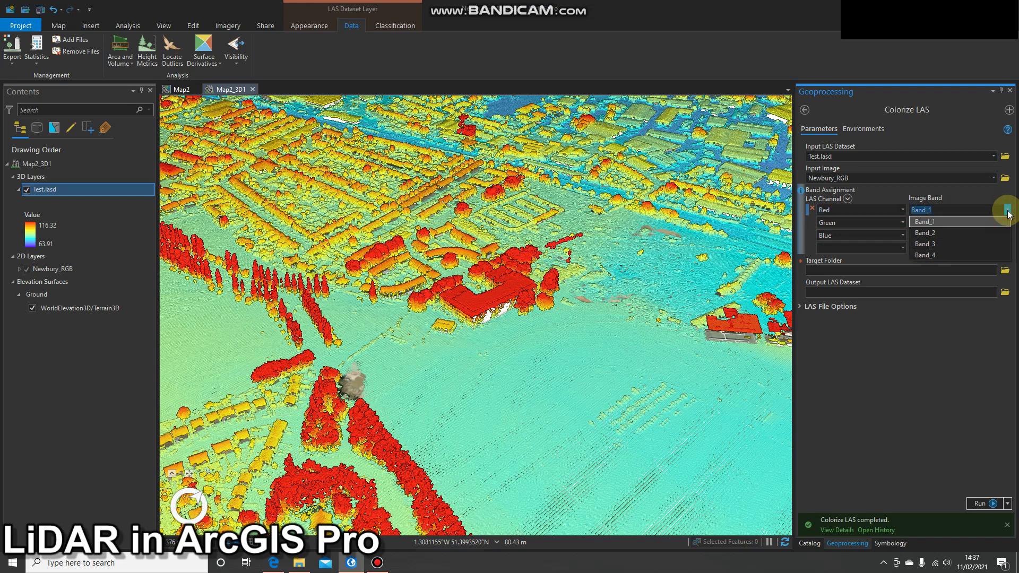
{"action": "left_click", "coordinate": [1008, 215]}
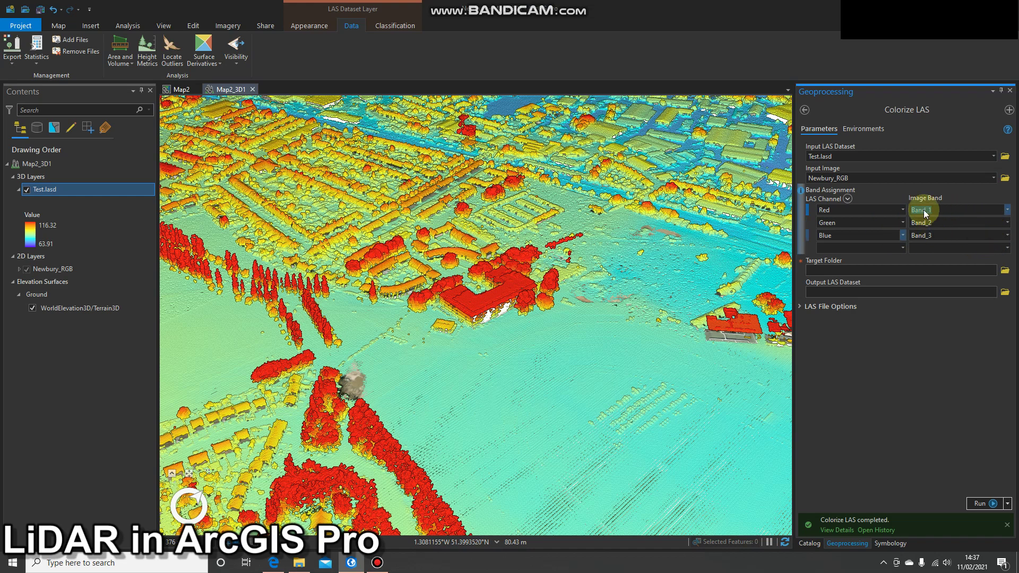
{"action": "left_click", "coordinate": [1004, 271]}
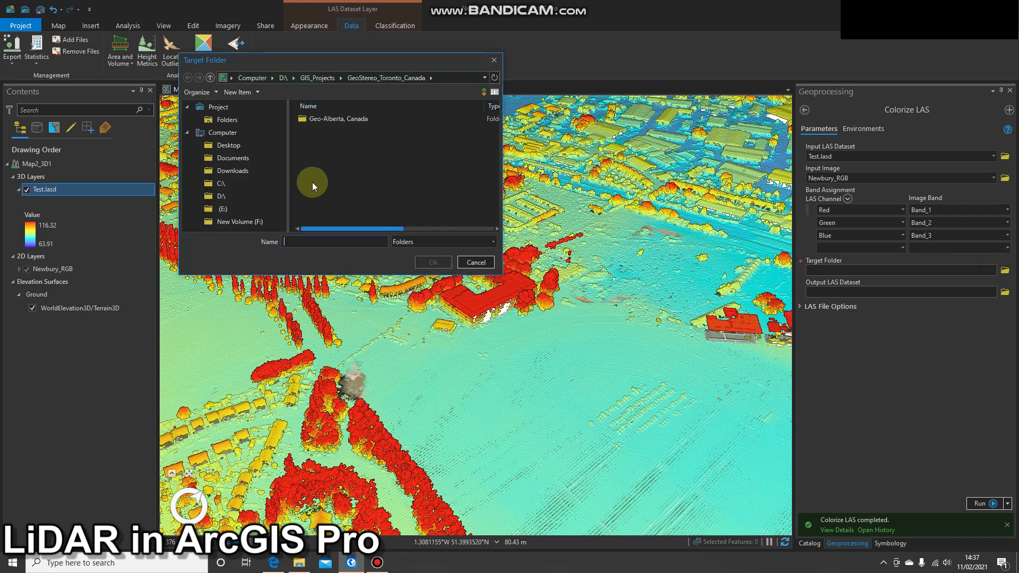
Step: Set the target folder to the LAS folder under Newbury > LIDAR-LAZ-2014-SU46ne
{"action": "left_click", "coordinate": [226, 119]}
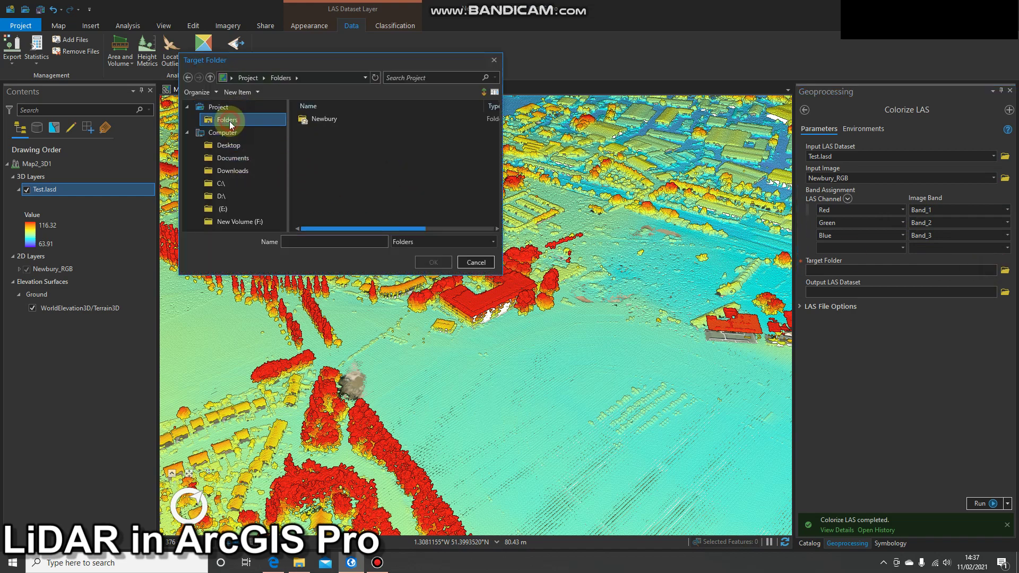
{"action": "double_click", "coordinate": [330, 119]}
{"action": "left_click", "coordinate": [345, 145]}
{"action": "double_click", "coordinate": [348, 146]}
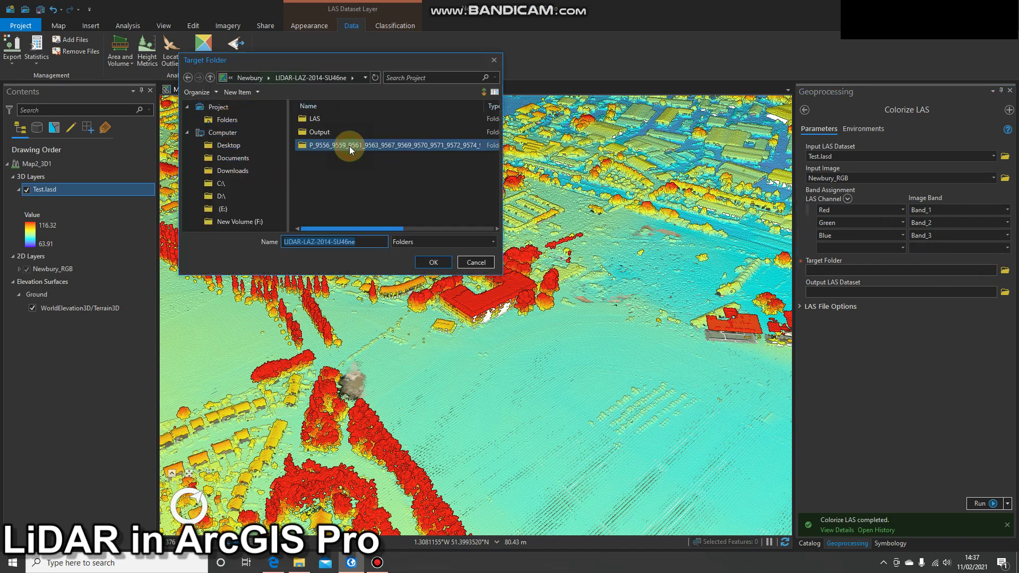
{"action": "left_click", "coordinate": [306, 120]}
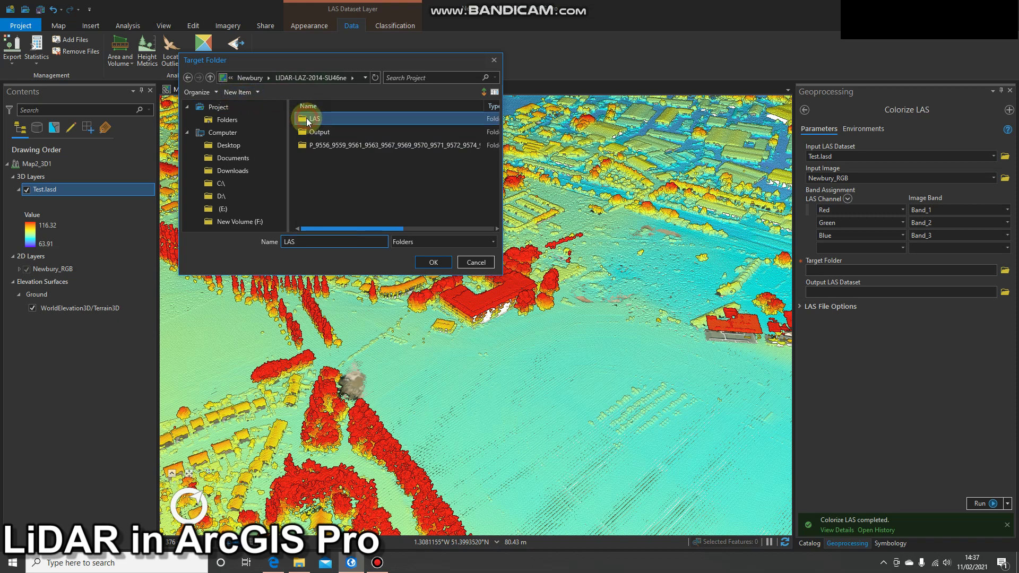
{"action": "left_click", "coordinate": [434, 262]}
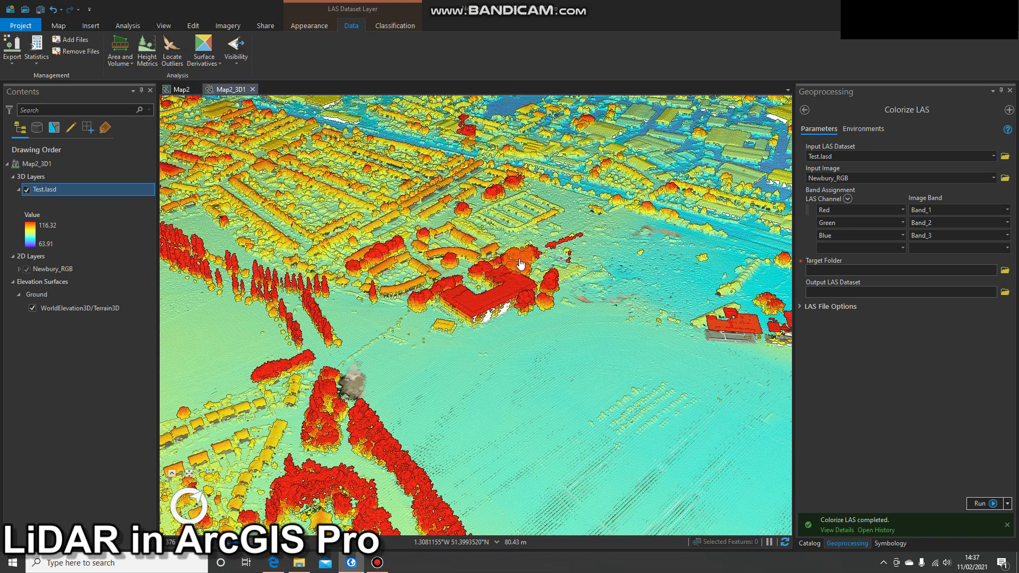
Step: Name the output LAS dataset Newbury_RGBLAS
{"action": "left_click", "coordinate": [857, 293]}
{"action": "type", "text": "Newbury_RGBLAS"}
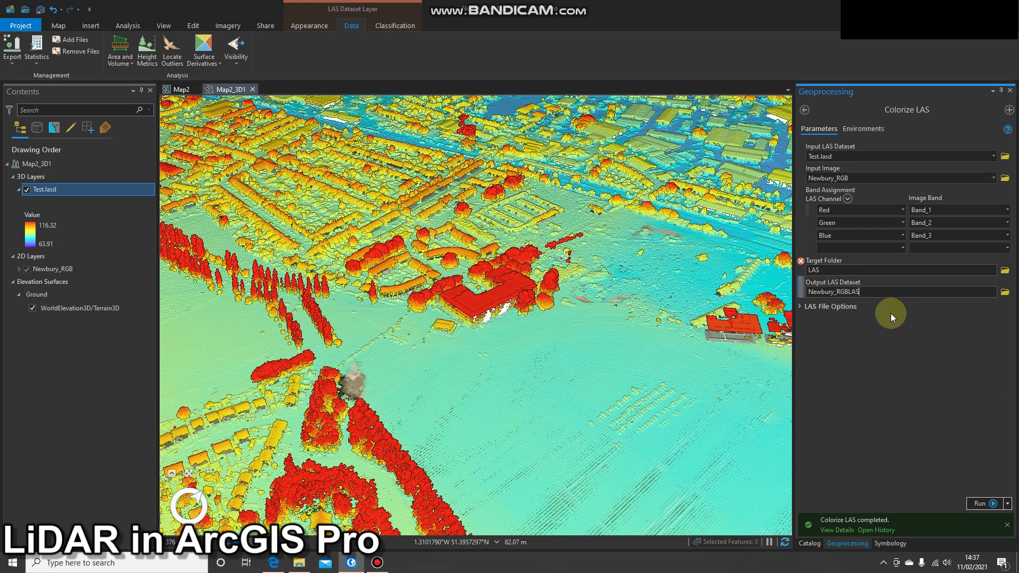
{"action": "left_click", "coordinate": [893, 270]}
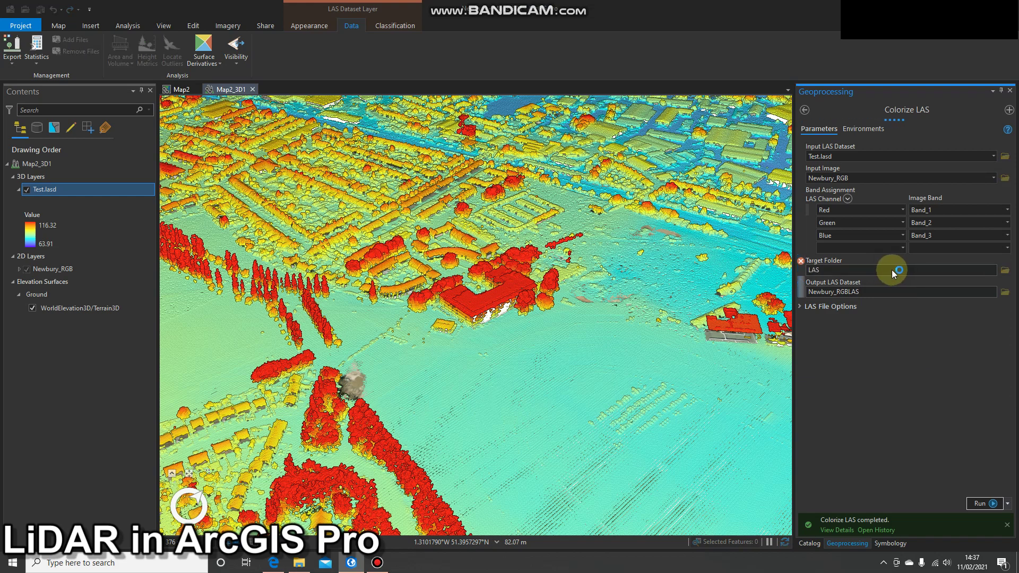
Step: Change the target folder to the project's Newbury folder
{"action": "mouse_move", "coordinate": [803, 260]}
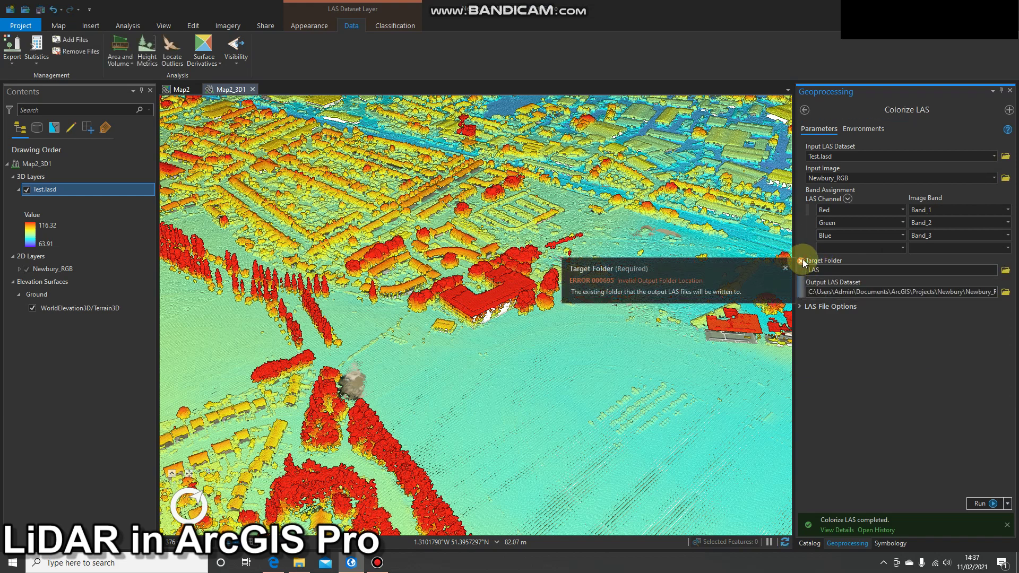
{"action": "left_click", "coordinate": [1005, 270]}
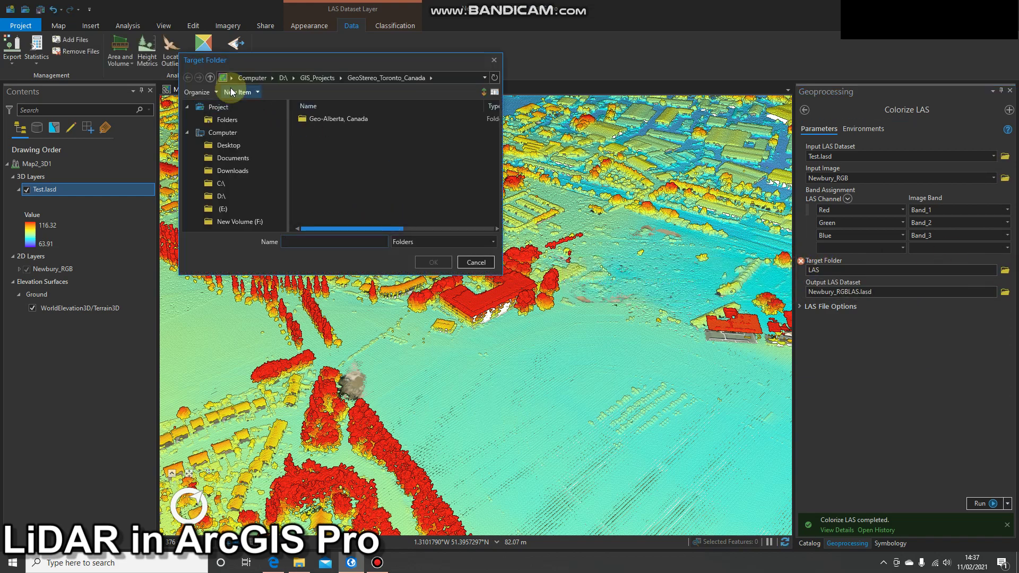
{"action": "left_click", "coordinate": [228, 119]}
{"action": "left_click", "coordinate": [317, 120]}
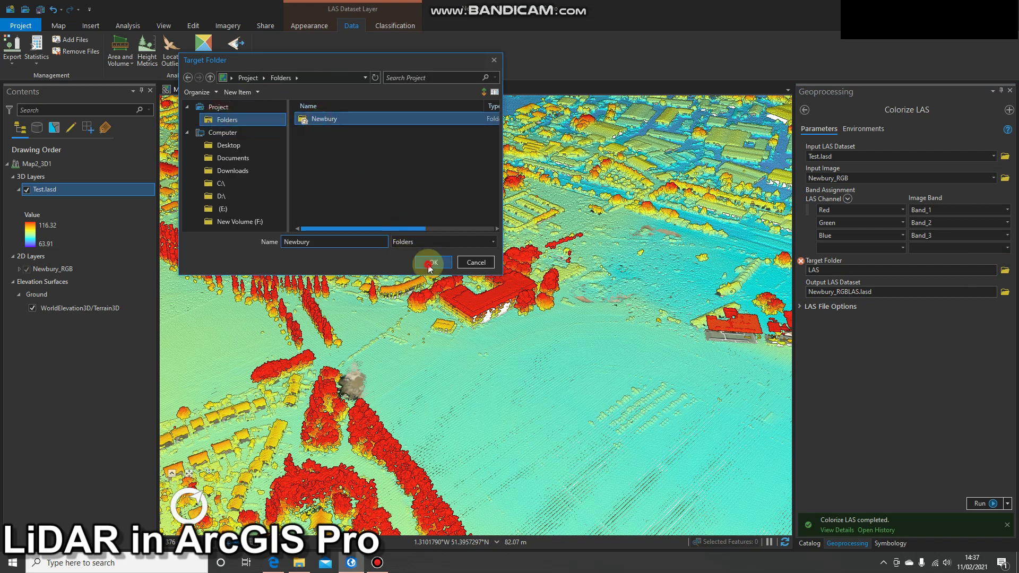
{"action": "left_click", "coordinate": [431, 262]}
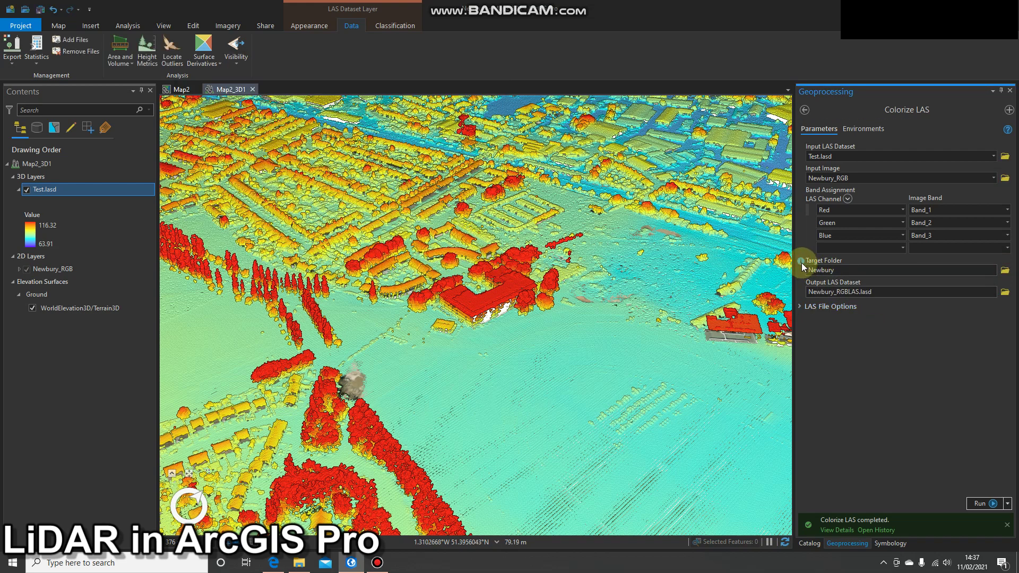
{"action": "left_click", "coordinate": [890, 249]}
Step: Run Colorize LAS to create Newbury_RGBLAS.lasd, then hide Test.lasd
{"action": "left_click", "coordinate": [988, 504]}
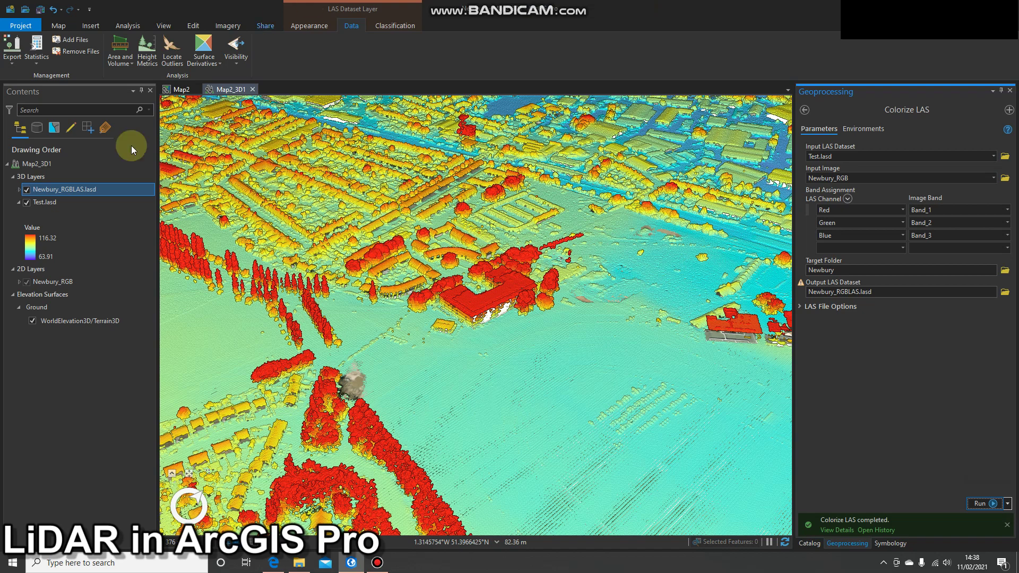
{"action": "left_click", "coordinate": [26, 202]}
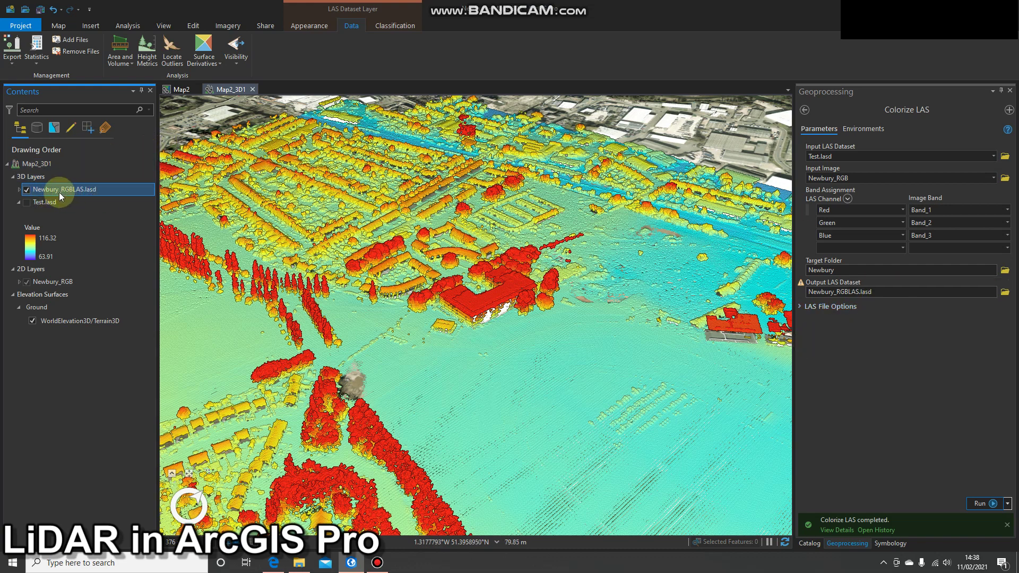
Step: Switch Newbury_RGBLAS.lasd symbology from elevation to RGB
{"action": "left_click", "coordinate": [317, 27]}
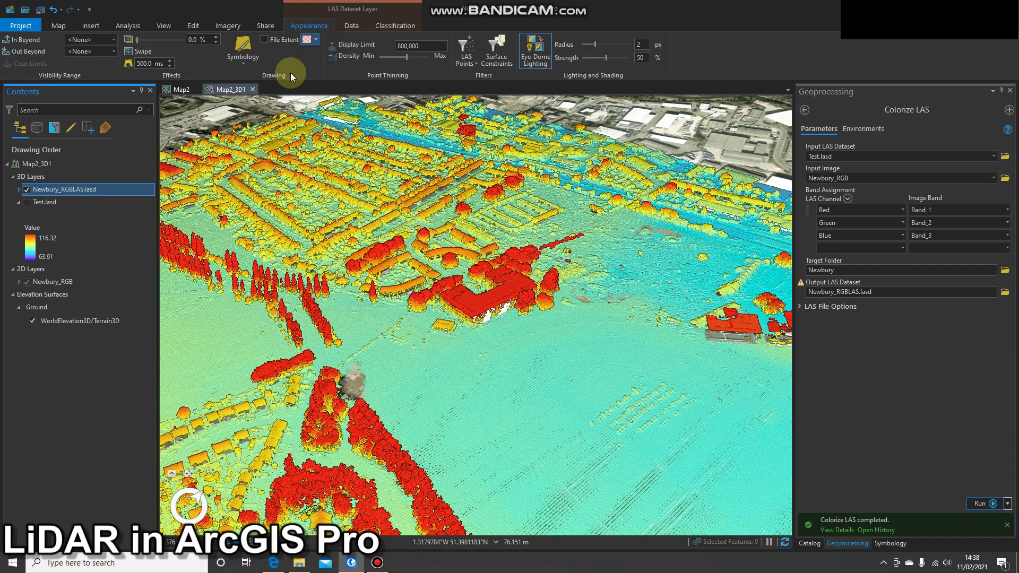
{"action": "left_click", "coordinate": [245, 61]}
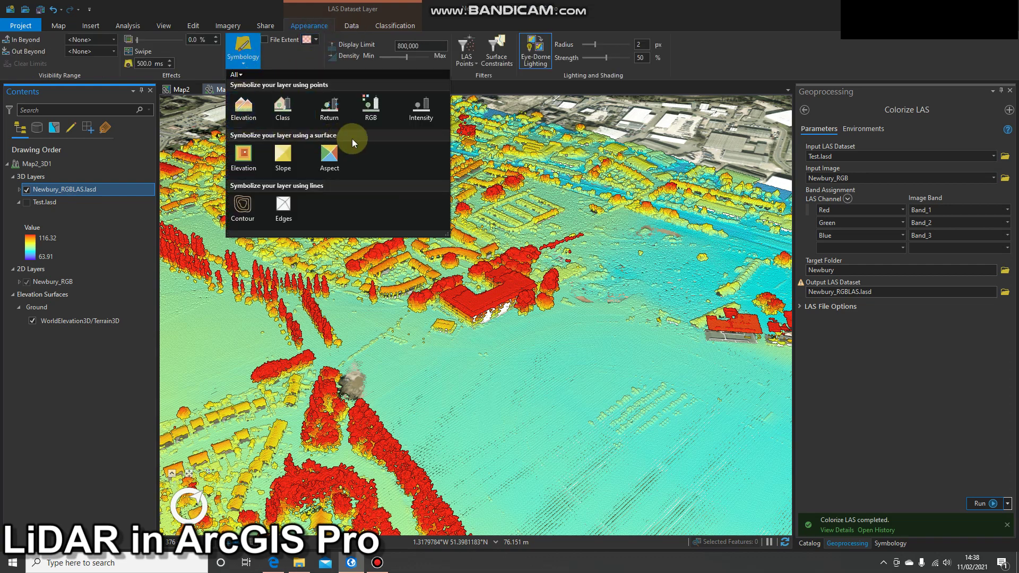
{"action": "left_click", "coordinate": [383, 113]}
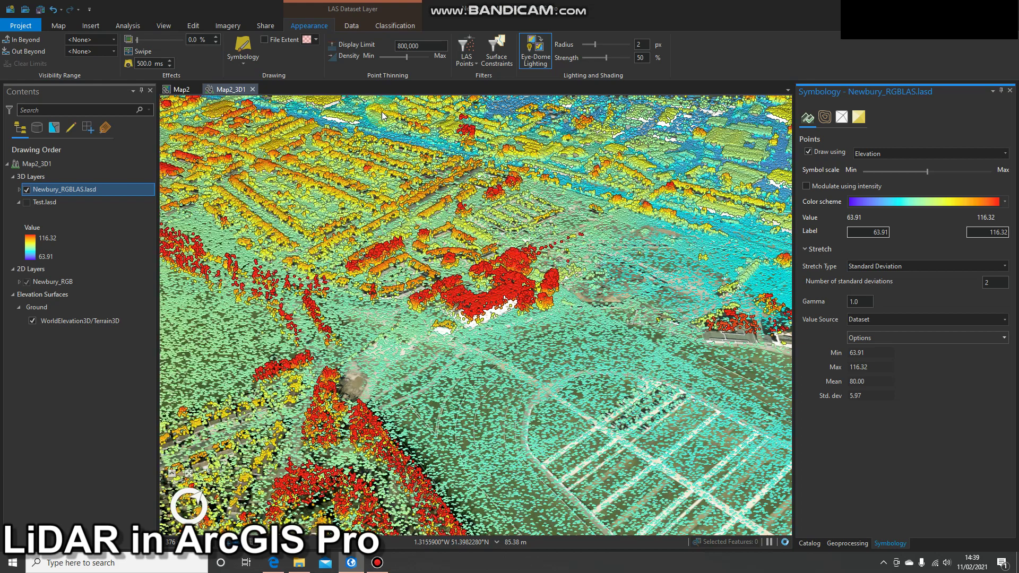
{"action": "left_click", "coordinate": [248, 55]}
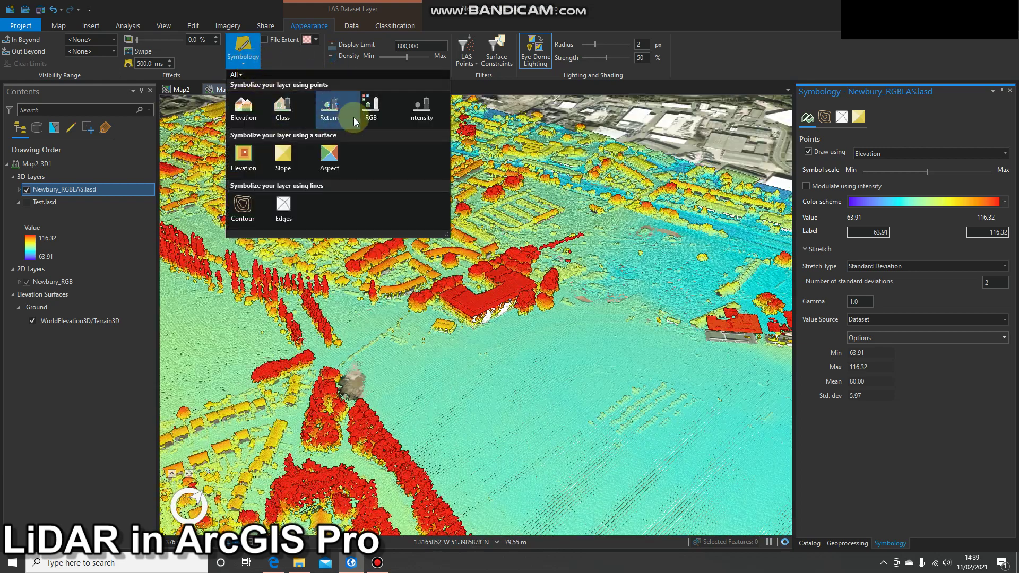
{"action": "left_click", "coordinate": [370, 117]}
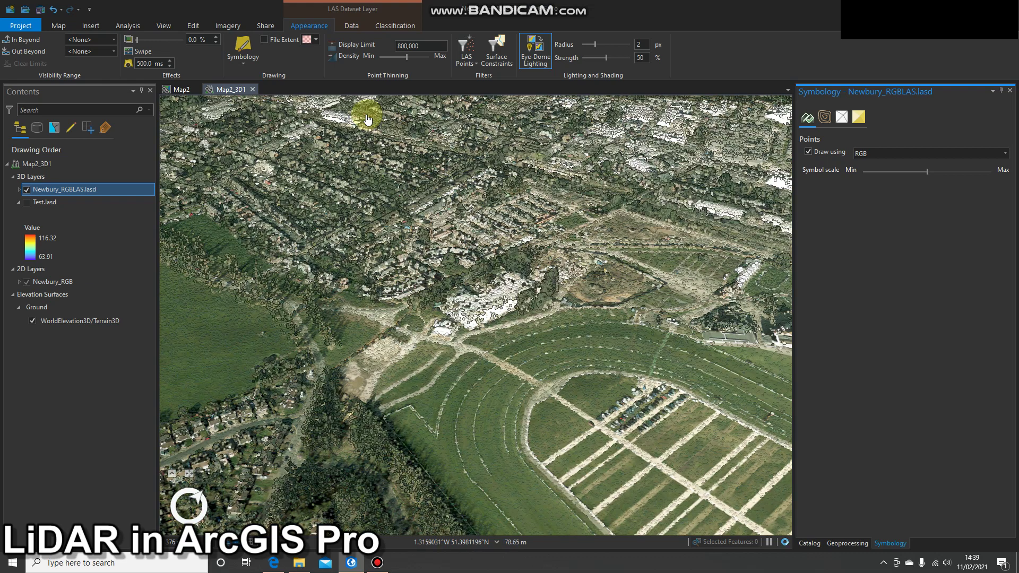
Step: Turn off Newbury_RGB imagery and the WorldElevation3D/Terrain3D ground, centring on the racecourse
{"action": "left_click", "coordinate": [27, 283]}
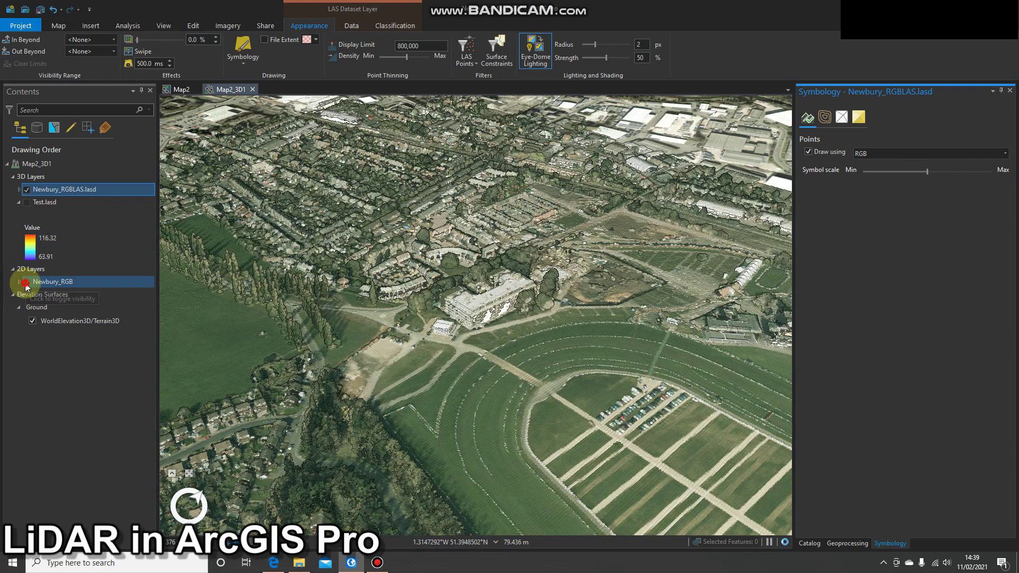
{"action": "left_click", "coordinate": [33, 321]}
{"action": "left_click_drag", "start_coordinate": [369, 355], "coordinate": [441, 375]}
{"action": "scroll", "coordinate": [441, 375], "scroll_direction": "up", "scroll_amount": 5}
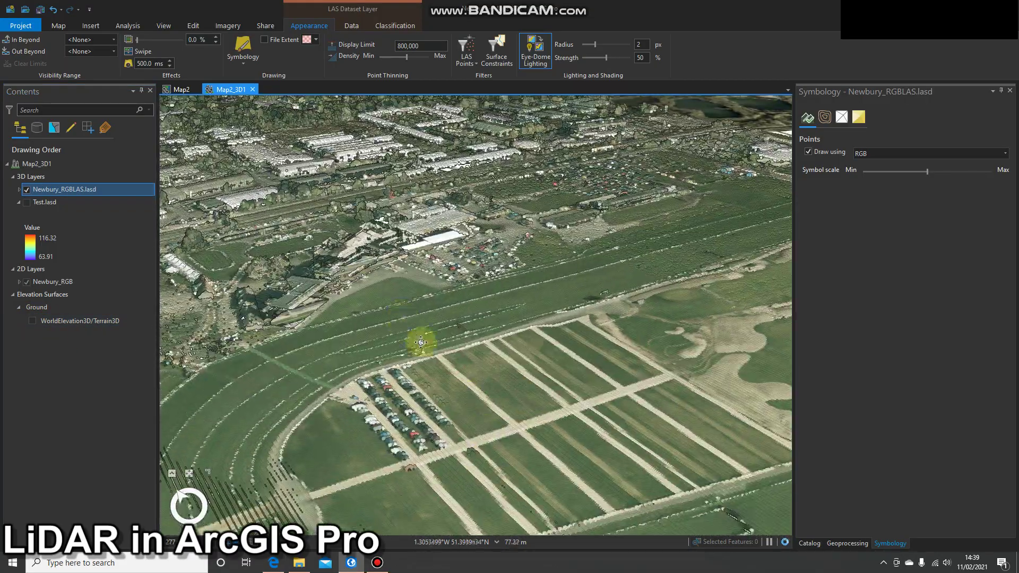
{"action": "left_click_drag", "start_coordinate": [421, 343], "coordinate": [446, 333]}
{"action": "left_click", "coordinate": [29, 295]}
{"action": "left_click", "coordinate": [27, 282]}
Step: Orbit, tilt and pan to inspect the true-colour point cloud over racecourse and housing
{"action": "left_click_drag", "start_coordinate": [352, 326], "coordinate": [256, 391]}
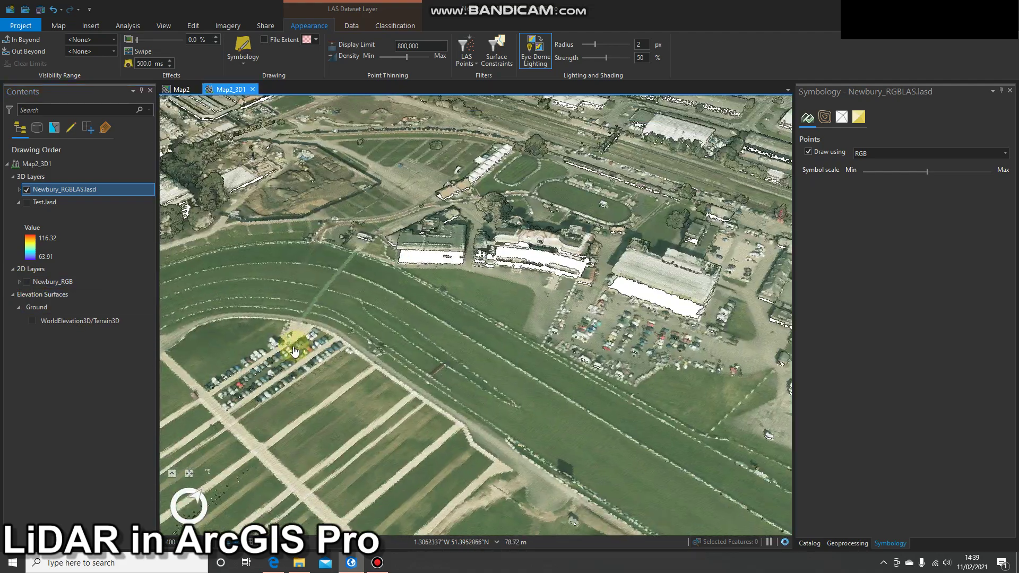
{"action": "left_click_drag", "start_coordinate": [295, 351], "coordinate": [269, 323]}
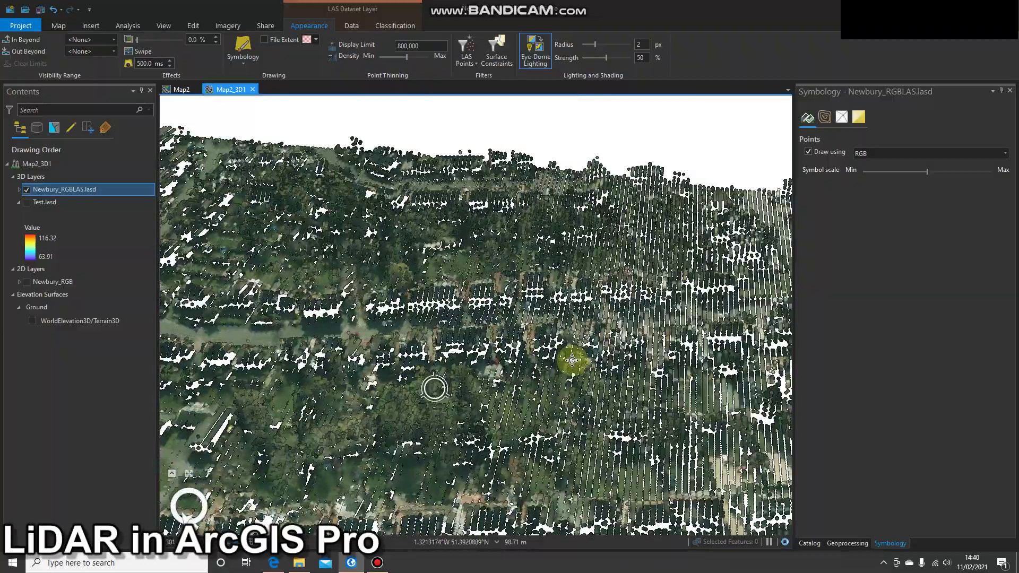
{"action": "left_click_drag", "start_coordinate": [572, 360], "coordinate": [519, 388]}
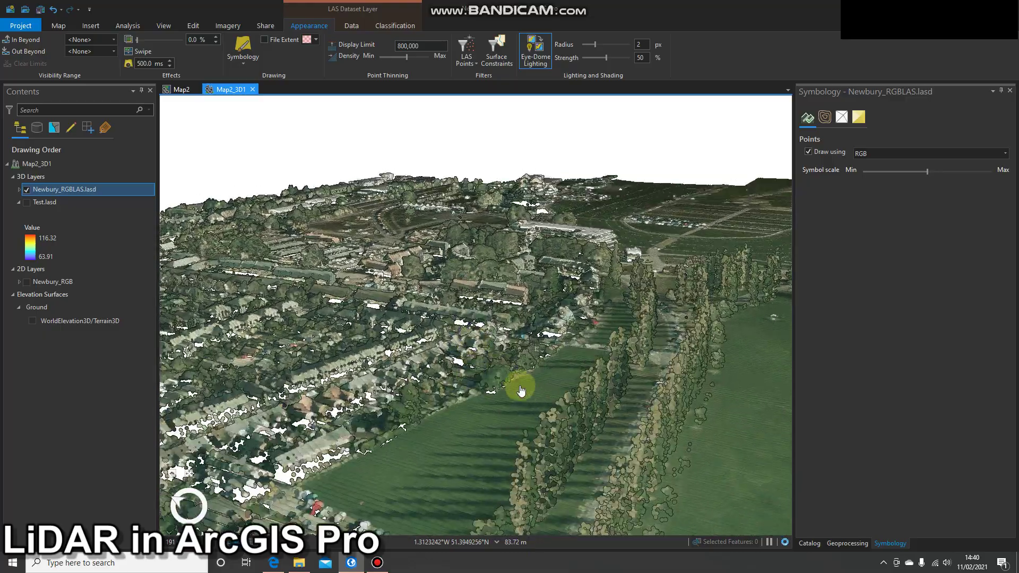
{"action": "left_click_drag", "start_coordinate": [521, 391], "coordinate": [481, 370]}
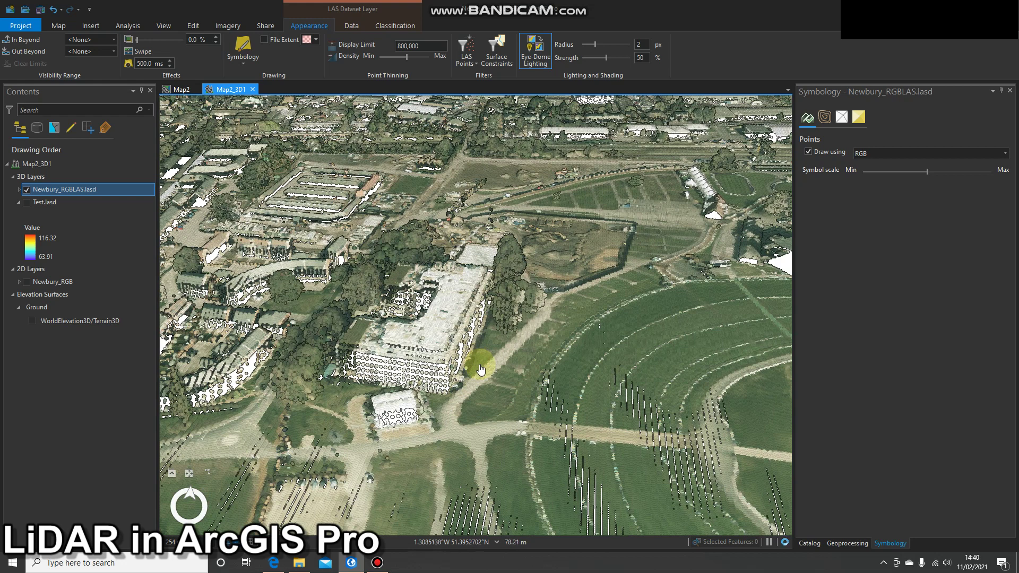